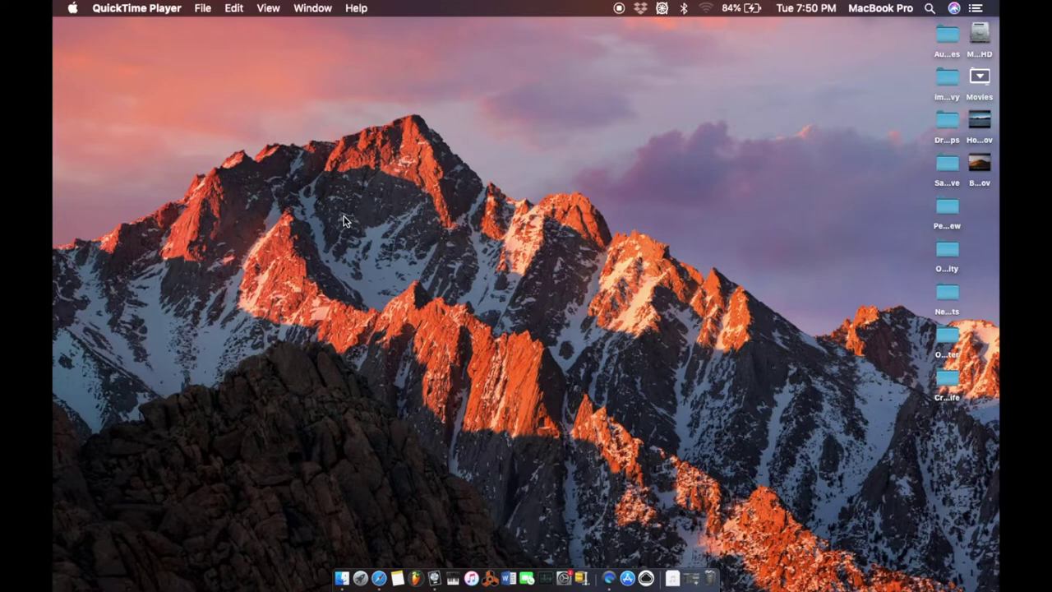
Open Logic Pro X with the elephant sound project and select the Elephant Guitar track.
left_click(434, 575)
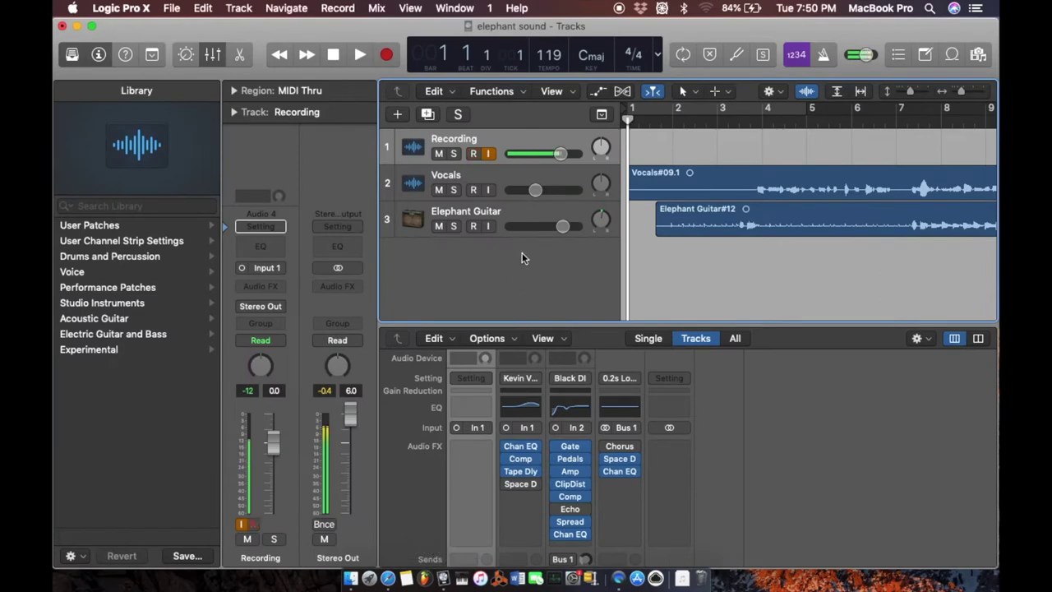
right_click(504, 137)
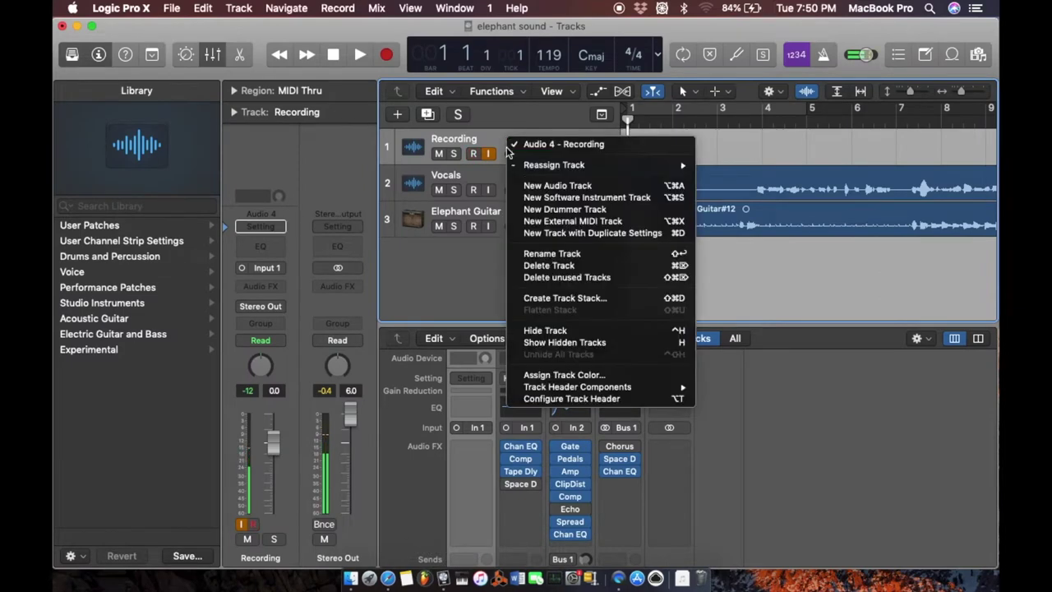
left_click(458, 269)
left_click(506, 213)
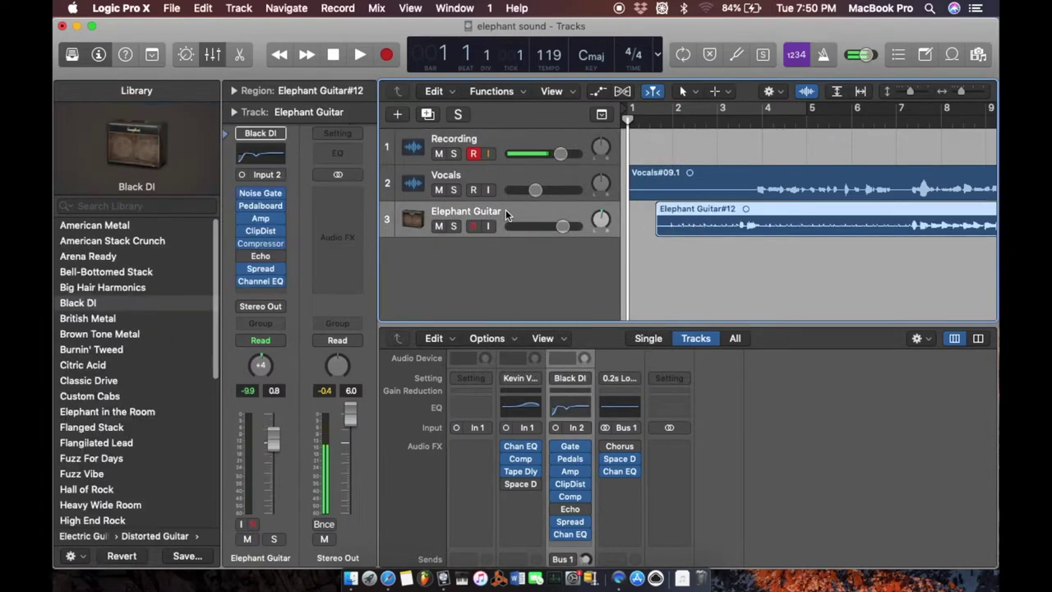
left_click(92, 538)
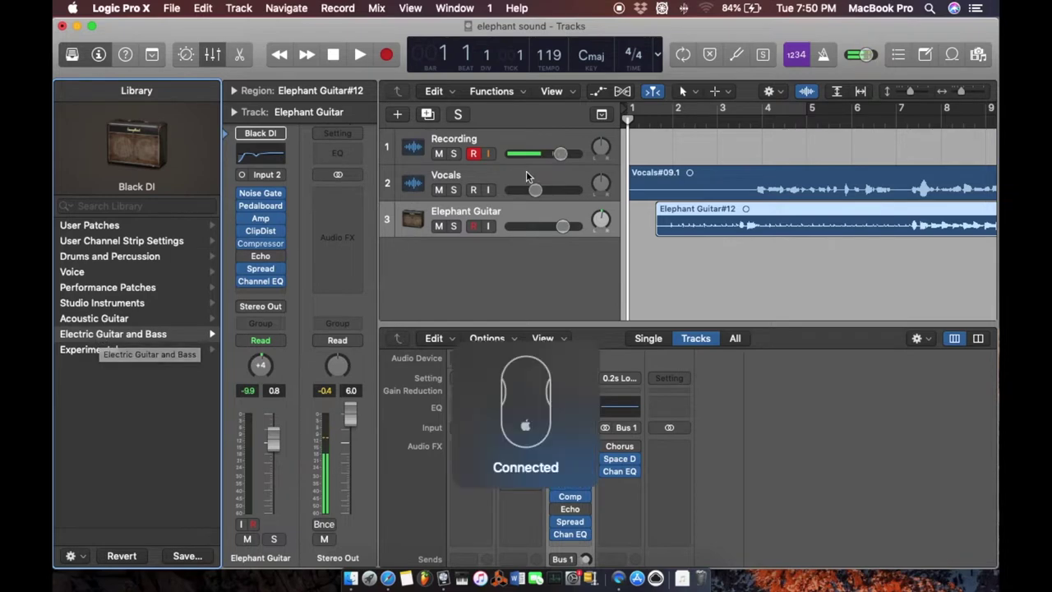
Keep Input 2 as the guitar input and show the Distorted Guitar patches with Black DI.
left_click(267, 174)
mouse_move(277, 215)
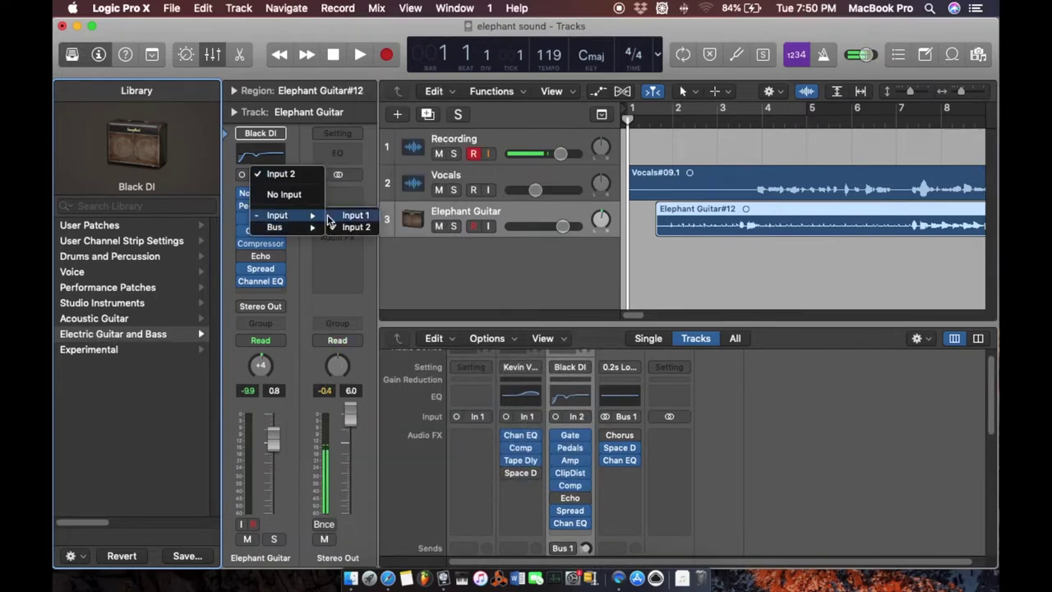
left_click(353, 228)
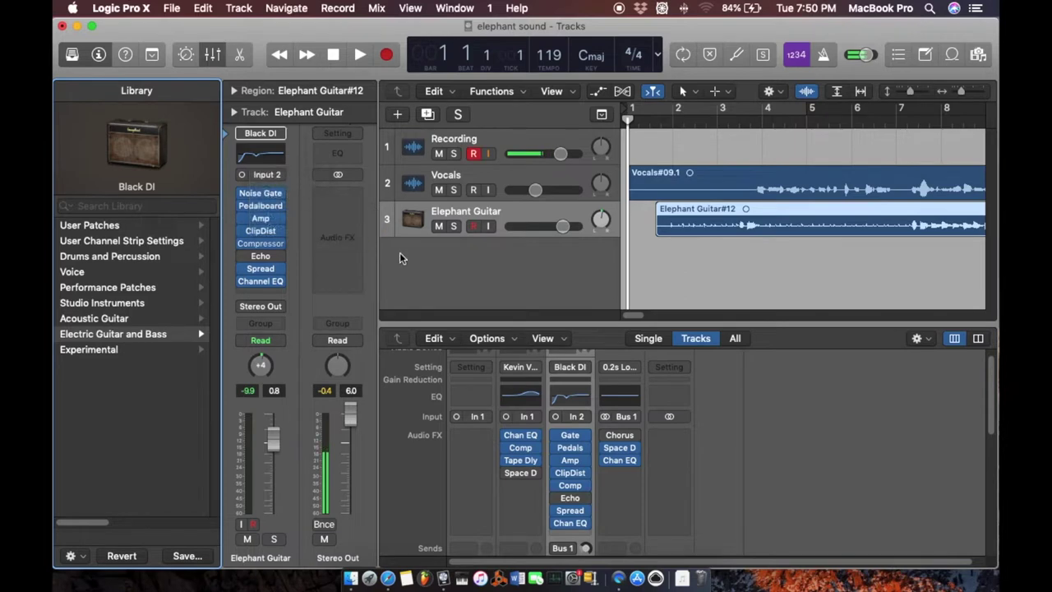
left_click(107, 334)
left_click(94, 257)
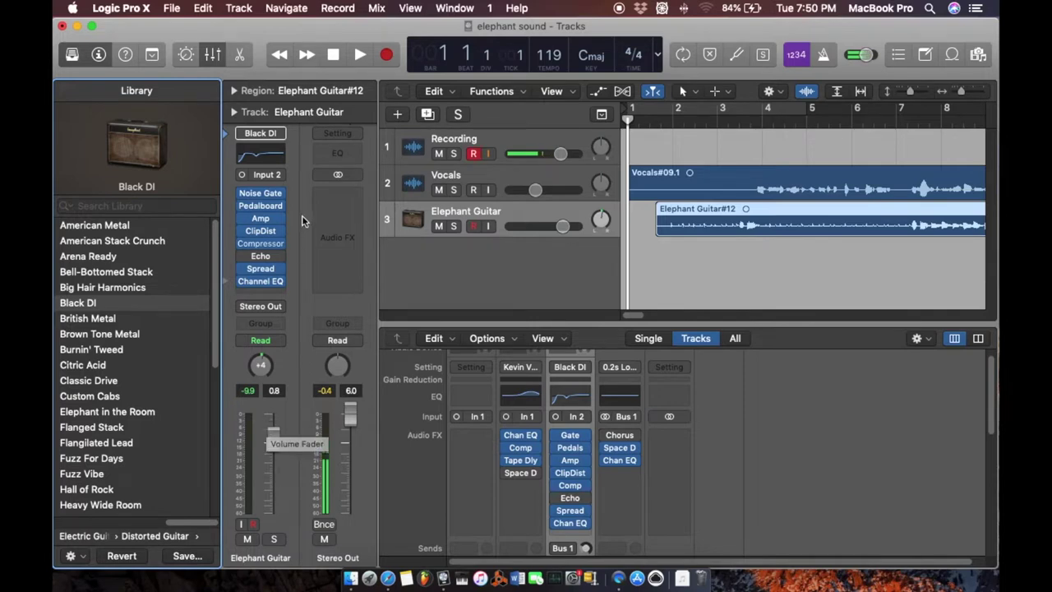
Open the Elephant Guitar Pedalboard, bypass Hi-Drive, and close the plug-in window.
left_click(263, 206)
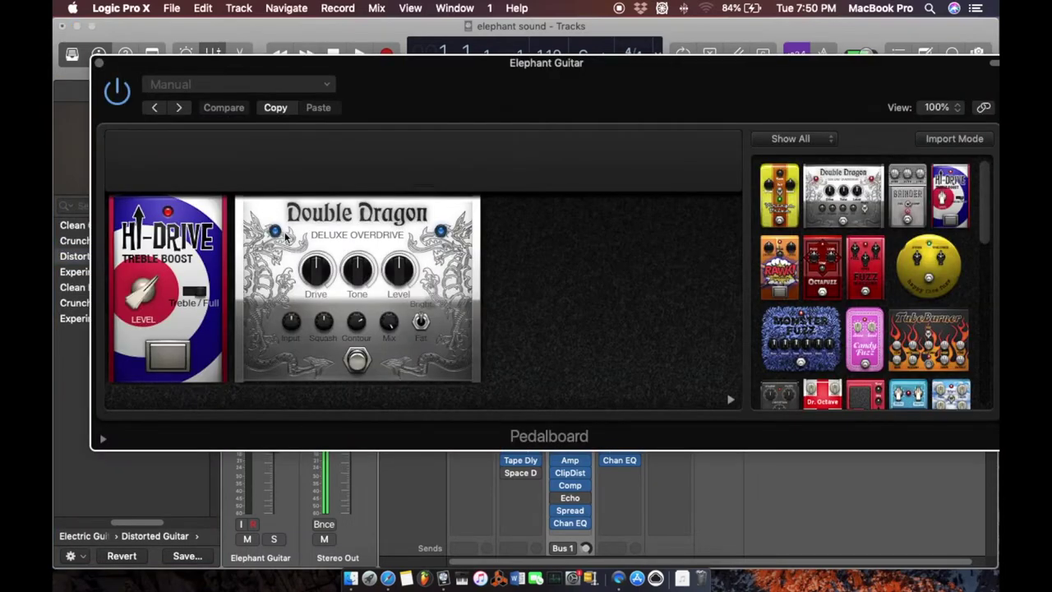
left_click(169, 357)
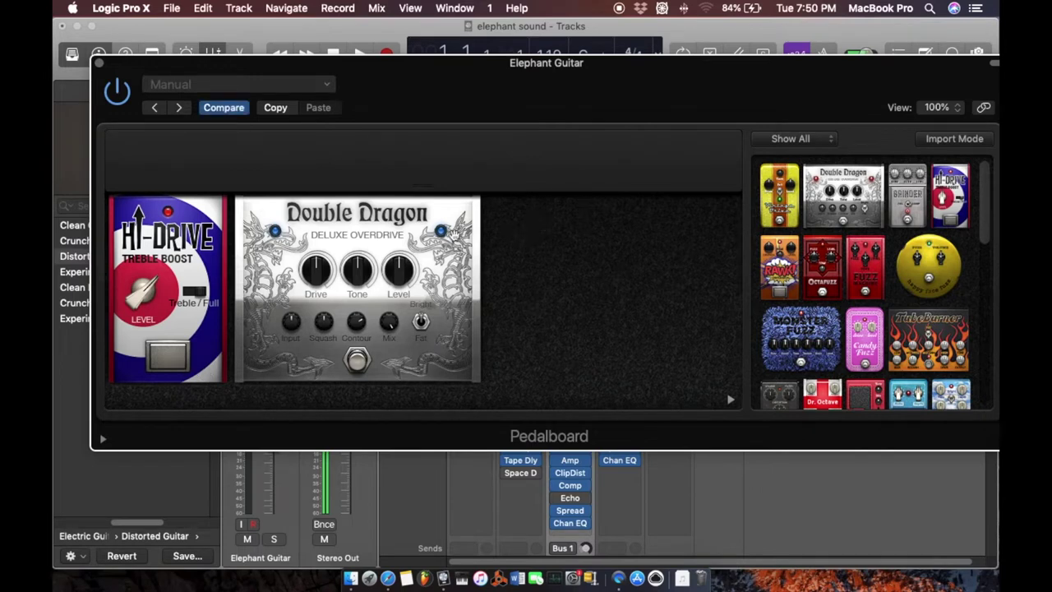
left_click_drag(386, 218, 654, 212)
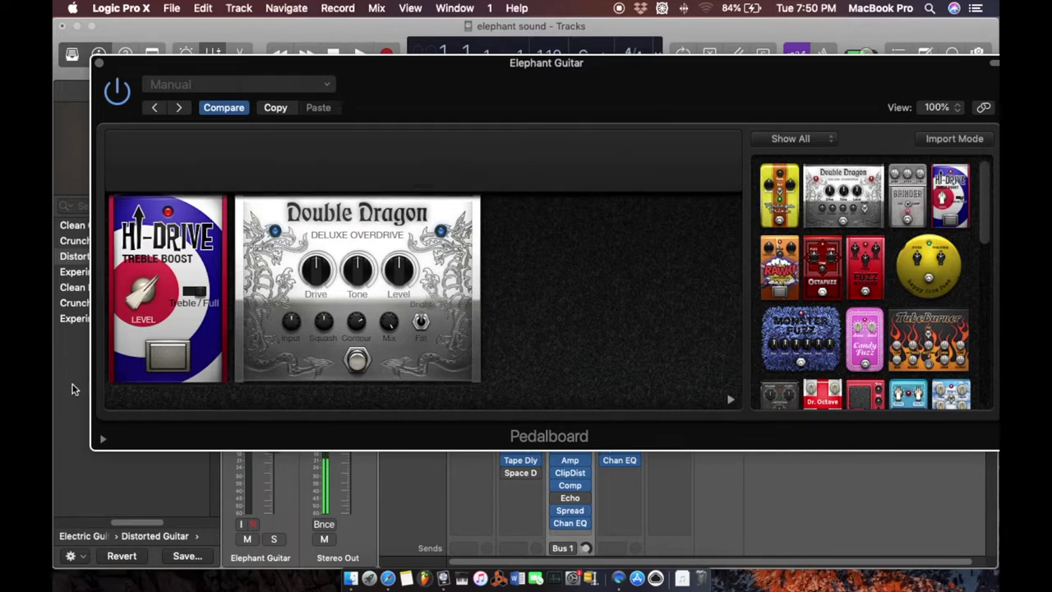
left_click_drag(842, 193, 855, 177)
left_click(98, 64)
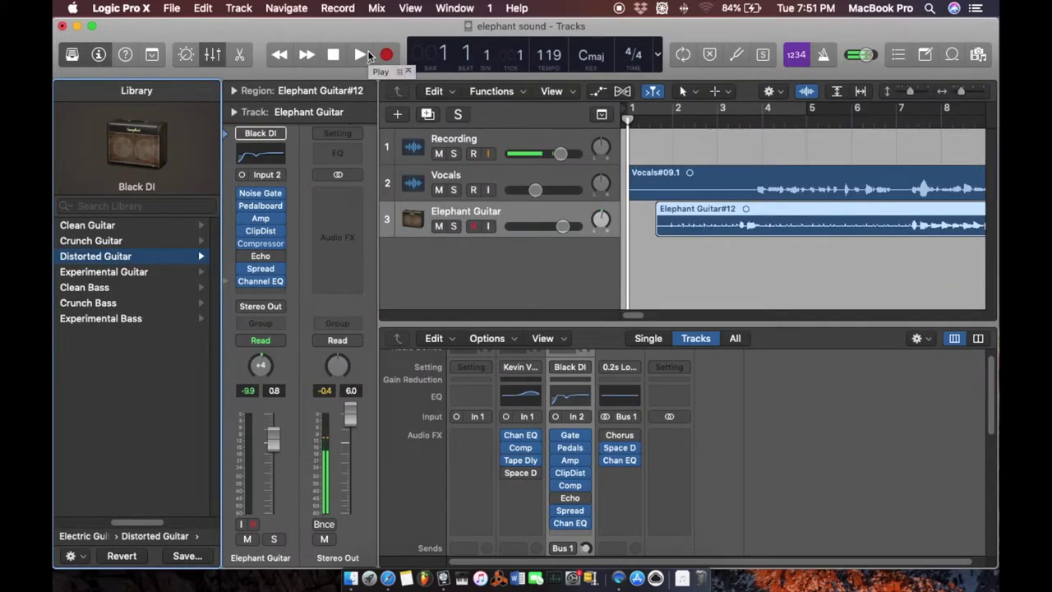
Set the Elephant Guitar fader to 0.0 dB, solo it, and play it back until stopping.
left_click(562, 226)
left_click_drag(562, 226, 560, 226)
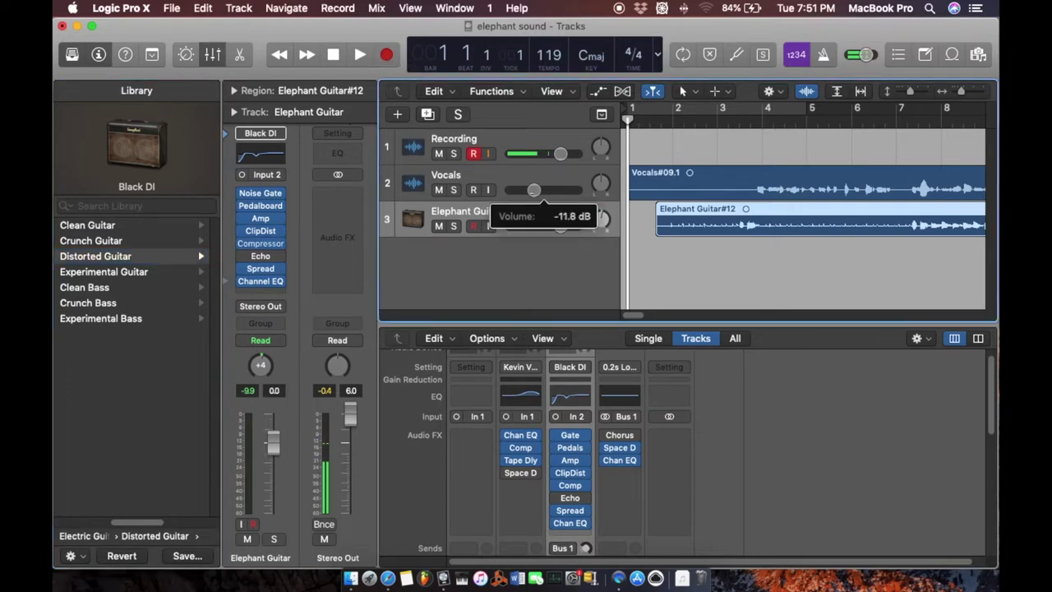
left_click(453, 226)
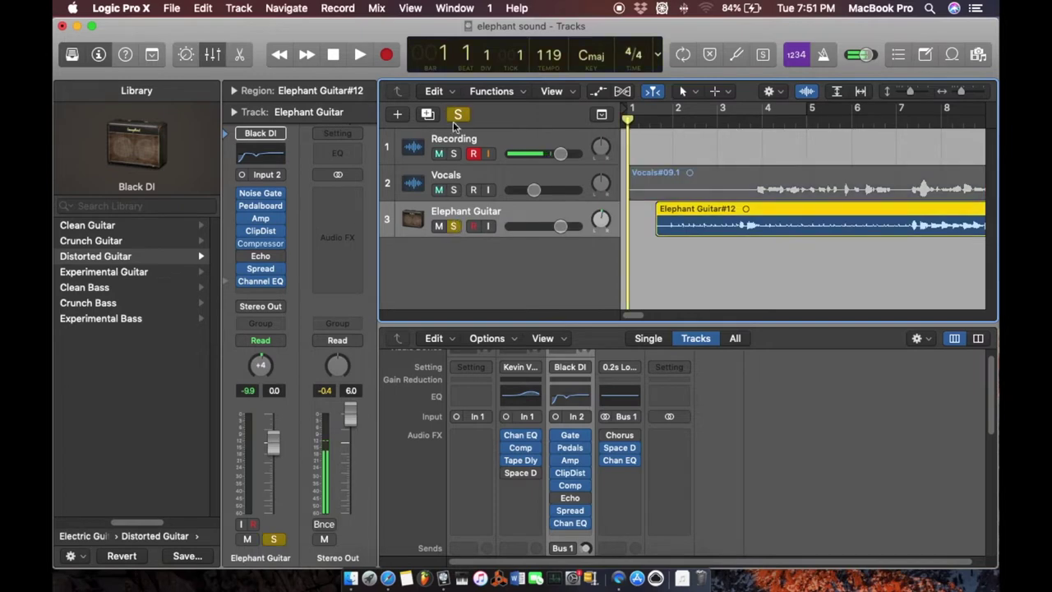
left_click(359, 54)
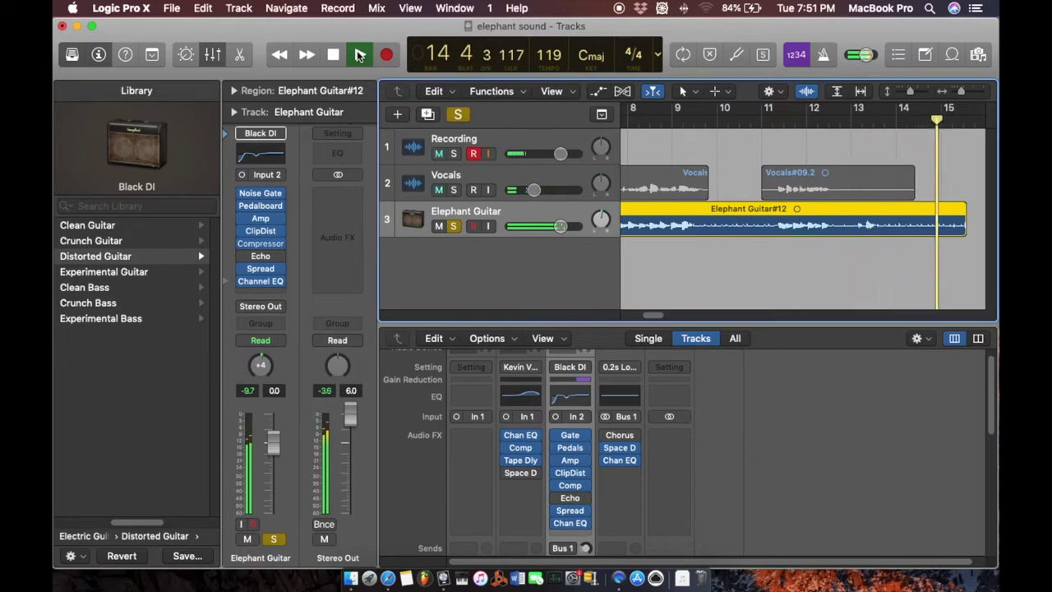
key("space")
left_click(333, 54)
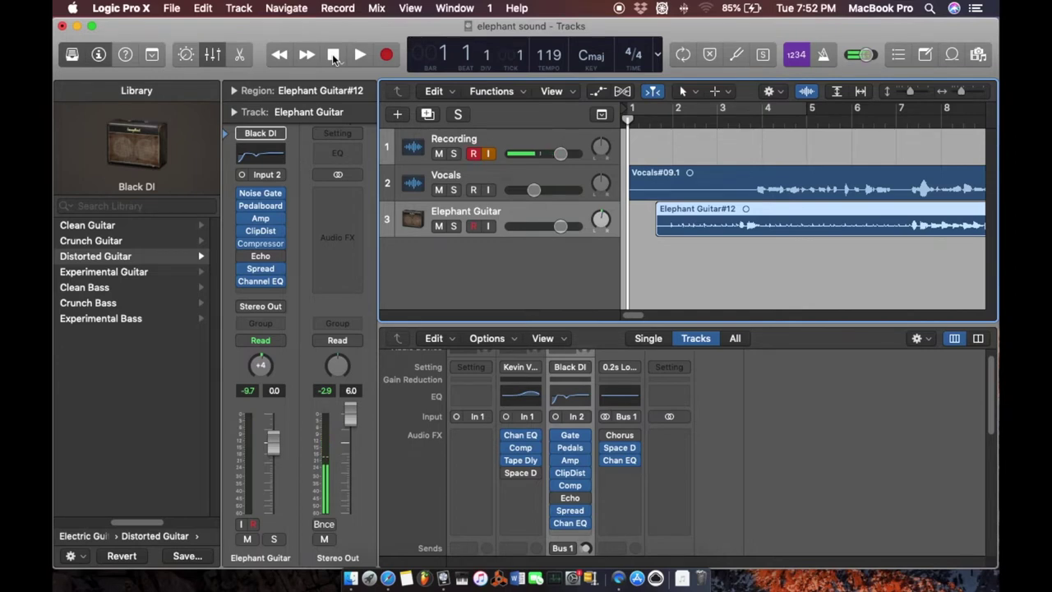
left_click(272, 272)
mouse_move(269, 463)
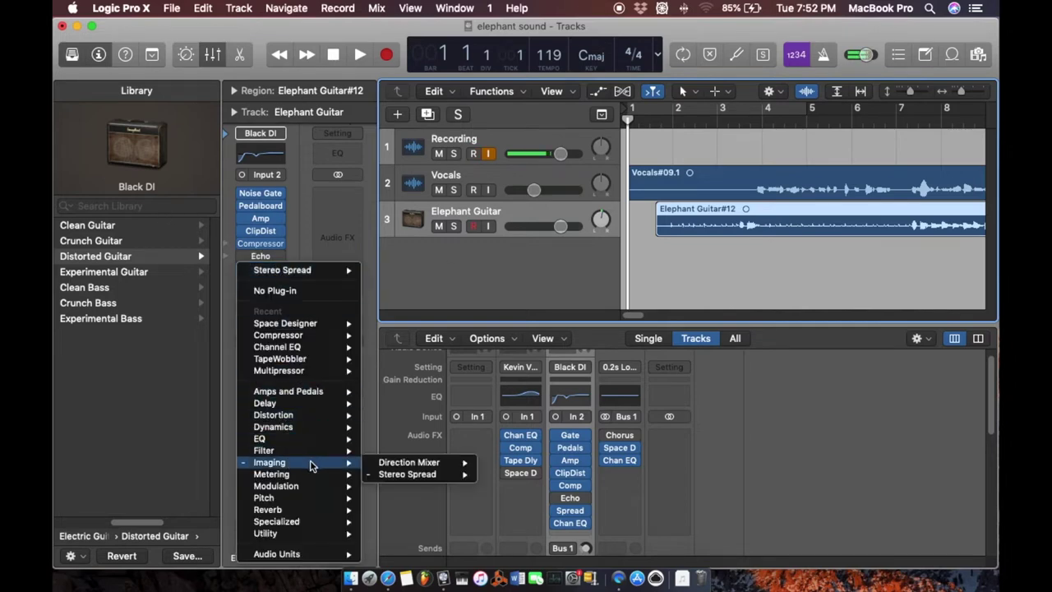
mouse_move(408, 475)
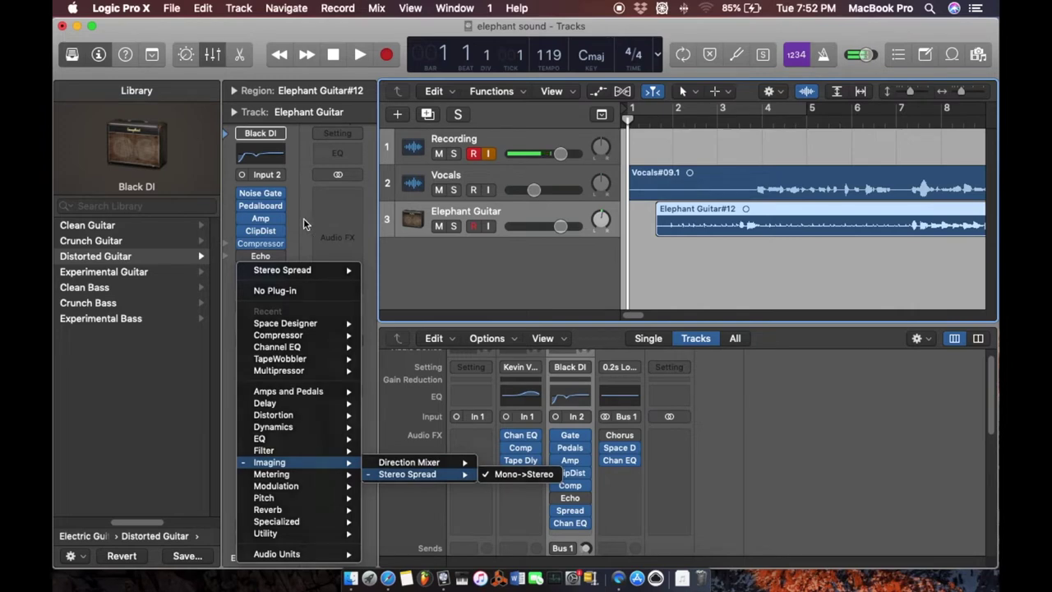
left_click(303, 218)
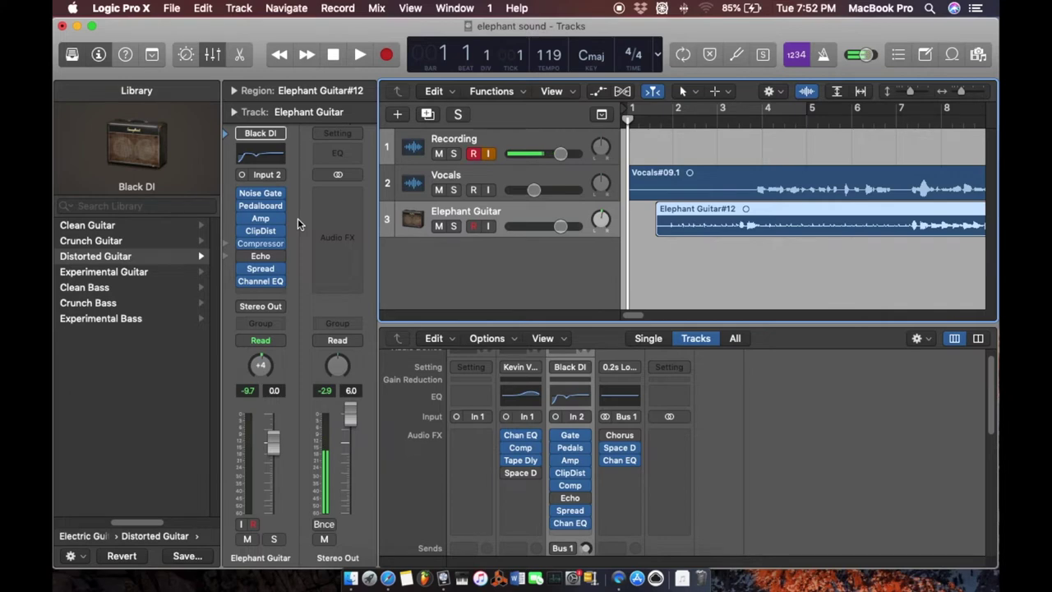
Re-arm the Recording track, solo Vocals and Elephant Guitar, and start playback.
left_click(475, 154)
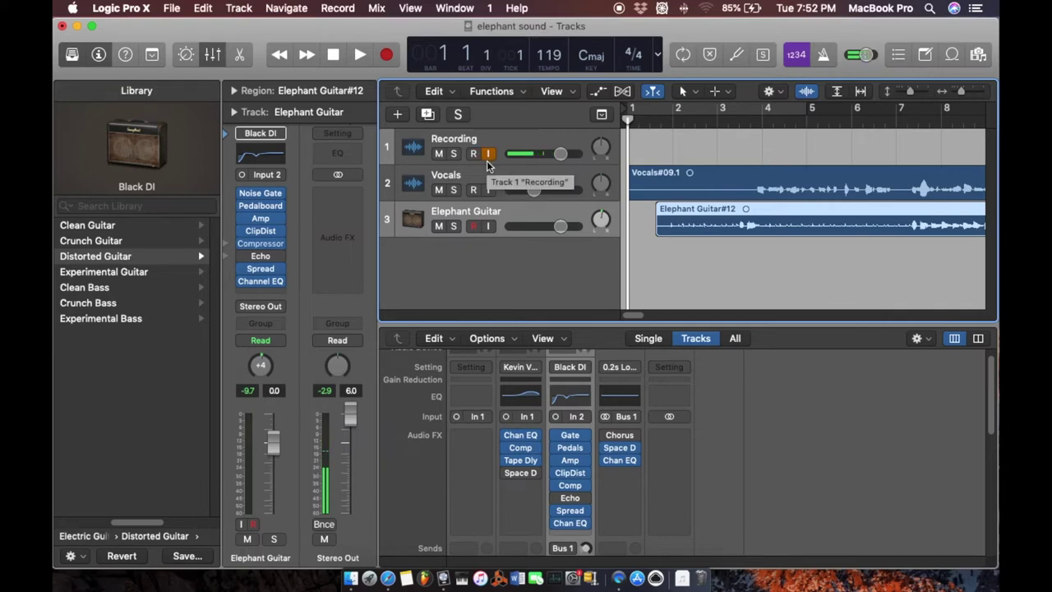
left_click(474, 153)
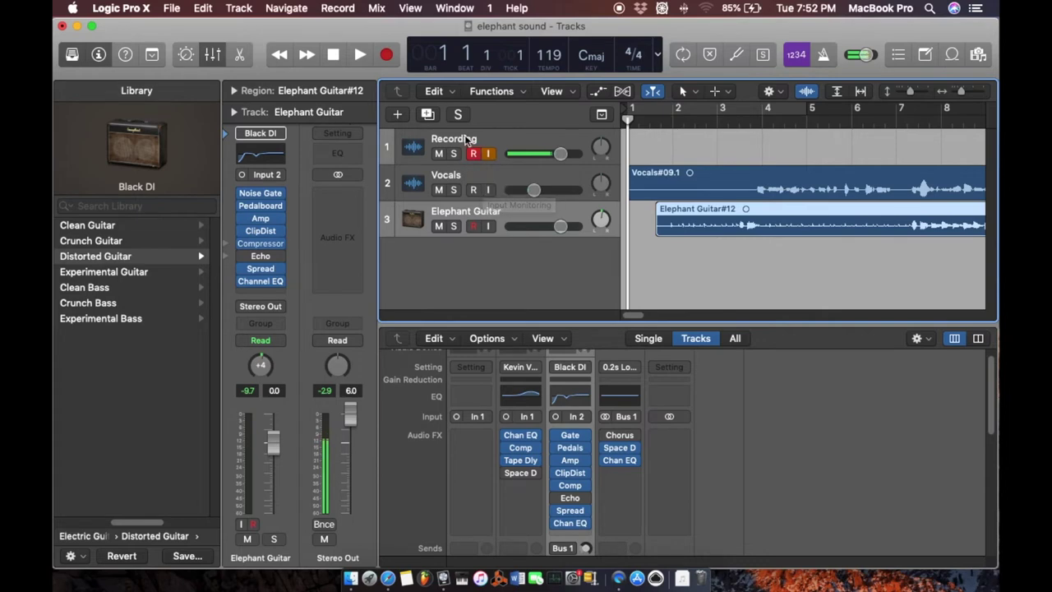
left_click(453, 226)
left_click(453, 189)
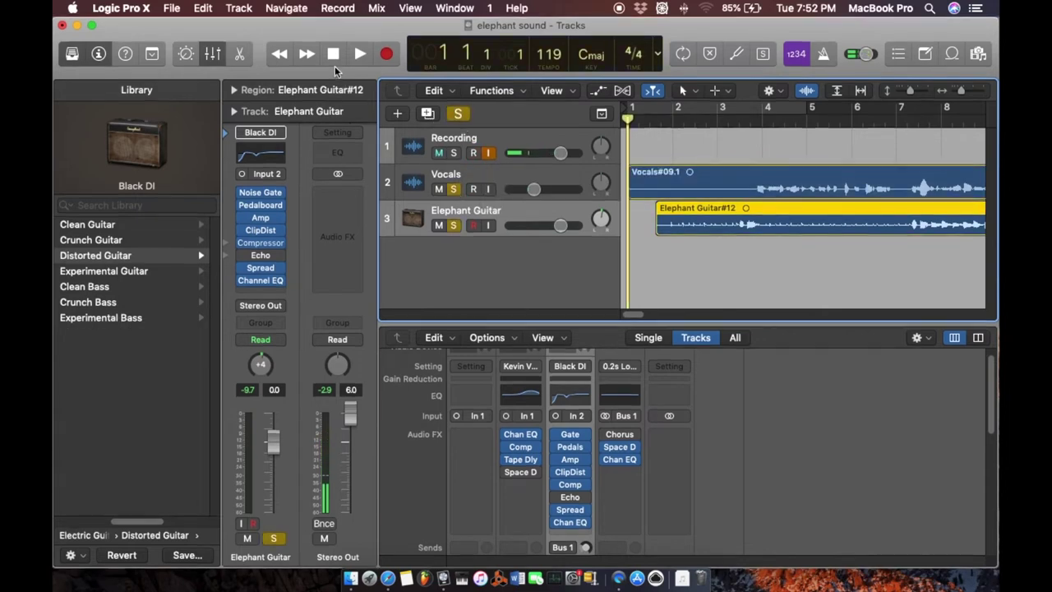
left_click(360, 53)
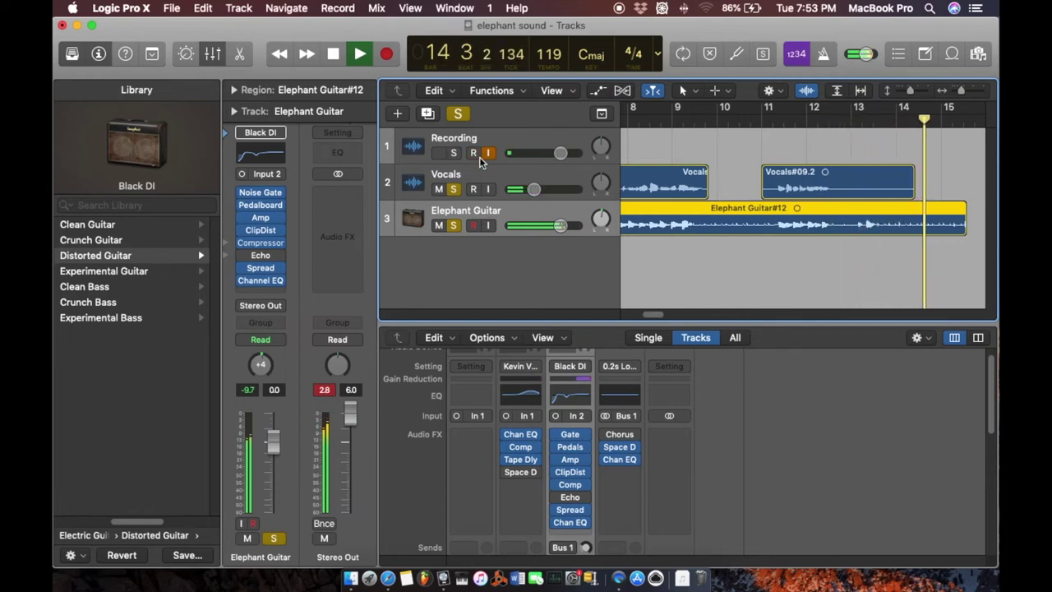
Stop playback, clear every solo, and minimise the Logic window.
key("space")
left_click(458, 114)
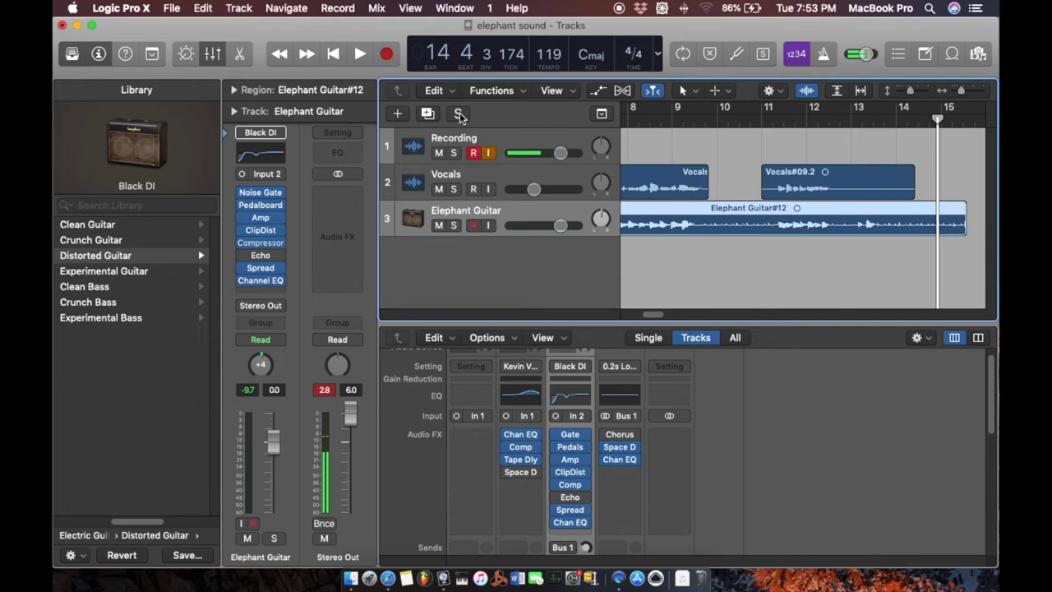
left_click(72, 25)
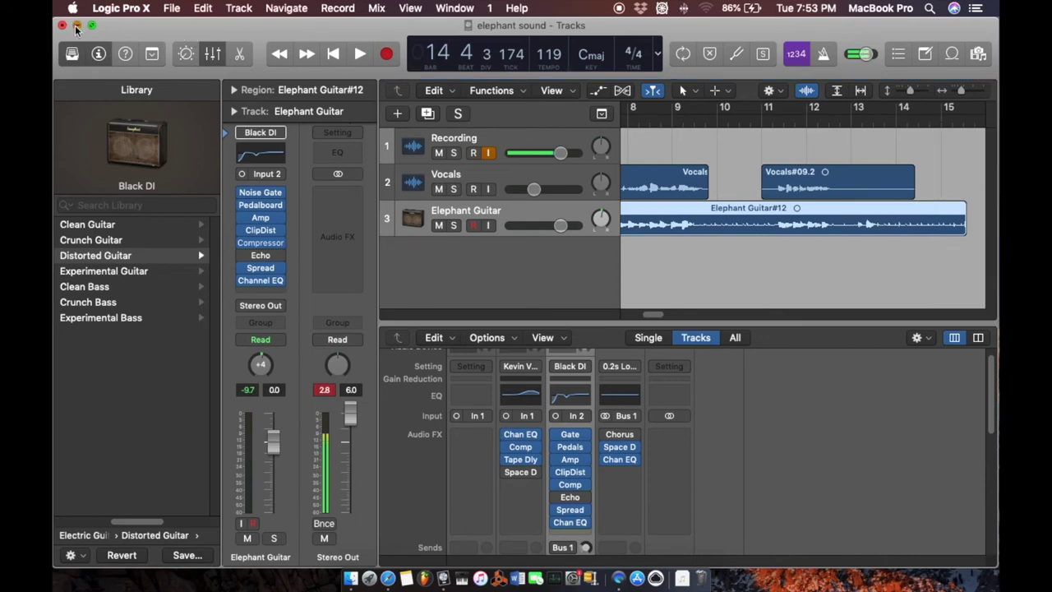